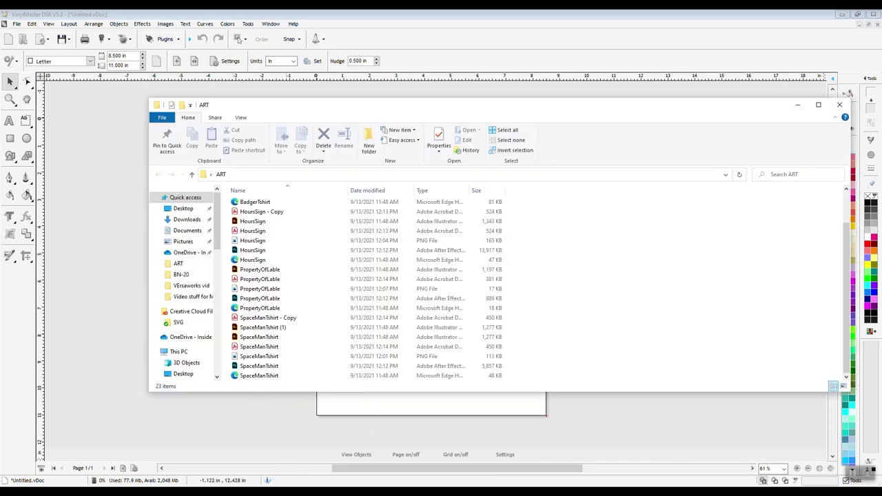
- Switch back to the File Explorer window showing the ART folder
{"action": "key", "text": "alt+Tab"}
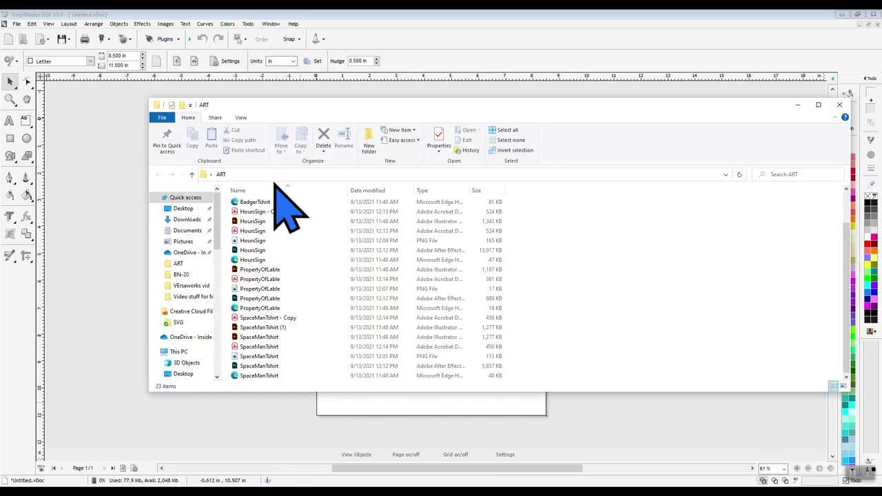
- Drag PropertyOfLable.svg from Explorer into VinylMaster and move it onto the page
{"action": "left_click", "coordinate": [236, 308]}
{"action": "left_click_drag", "start_coordinate": [228, 303], "coordinate": [120, 275]}
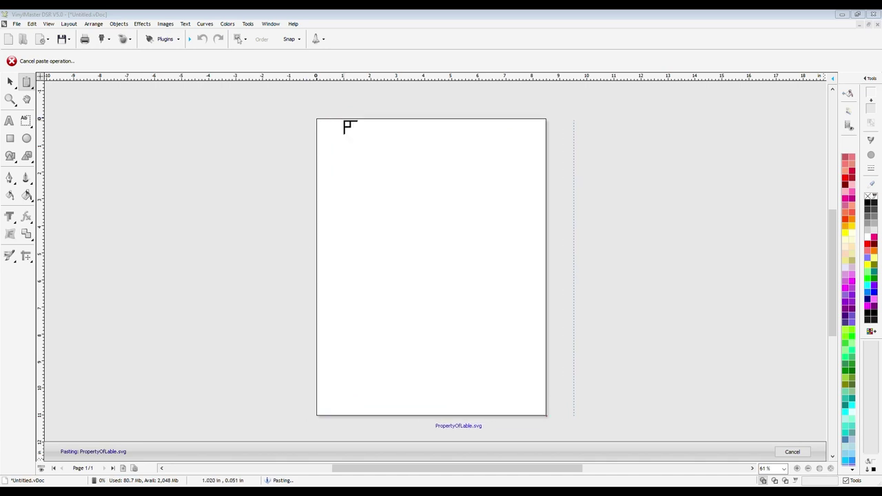
{"action": "left_click", "coordinate": [86, 118]}
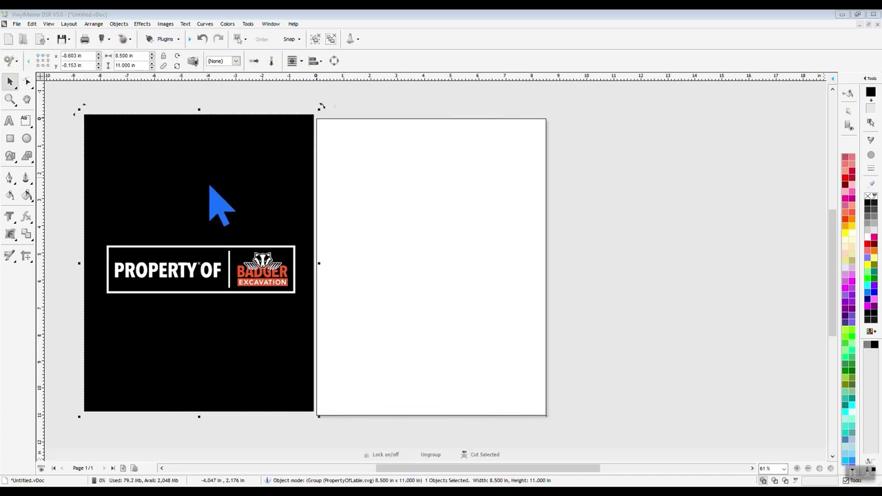
{"action": "left_click_drag", "start_coordinate": [209, 188], "coordinate": [427, 195]}
- Shrink the black background rectangle to about 7.99 x 2.04 in
{"action": "right_click", "coordinate": [428, 196]}
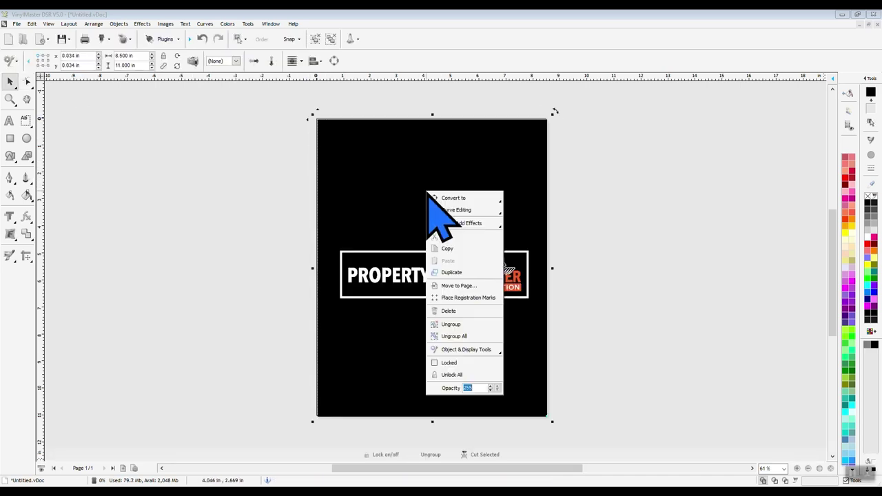
{"action": "left_click", "coordinate": [370, 295]}
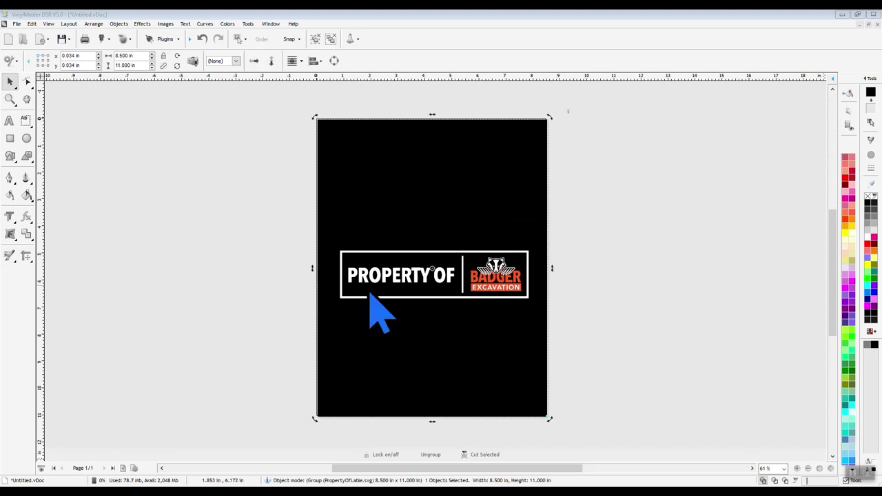
{"action": "key", "text": "ctrl+z"}
{"action": "key", "text": "ctrl+z"}
{"action": "key", "text": "ctrl+z"}
{"action": "key", "text": "ctrl+z"}
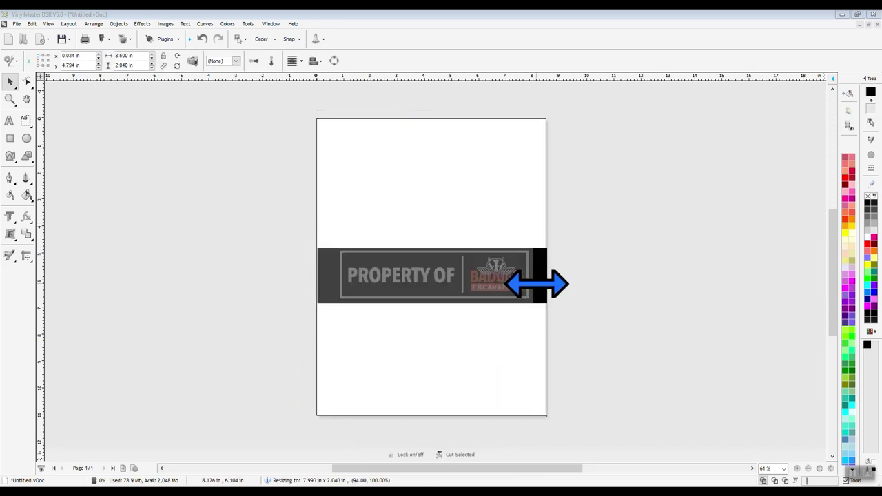
{"action": "left_click", "coordinate": [870, 79]}
- Select the whole label and move it up to the top of the page
{"action": "left_click", "coordinate": [745, 130]}
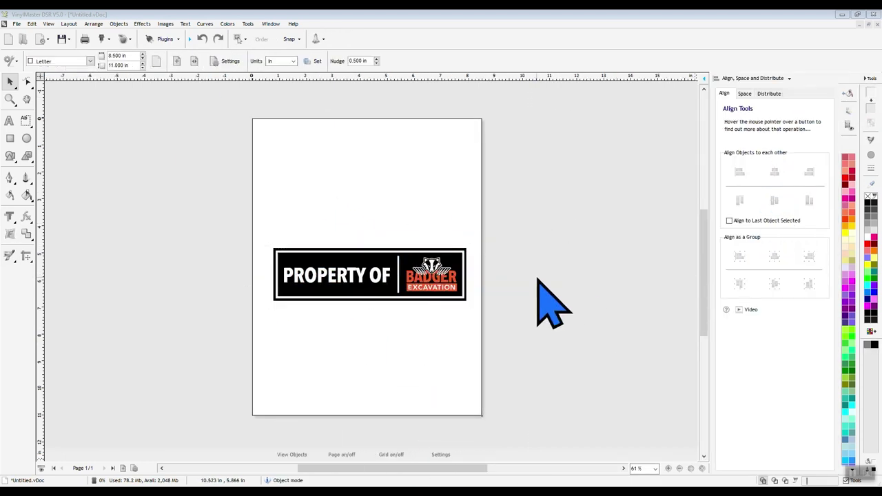
{"action": "left_click", "coordinate": [285, 444]}
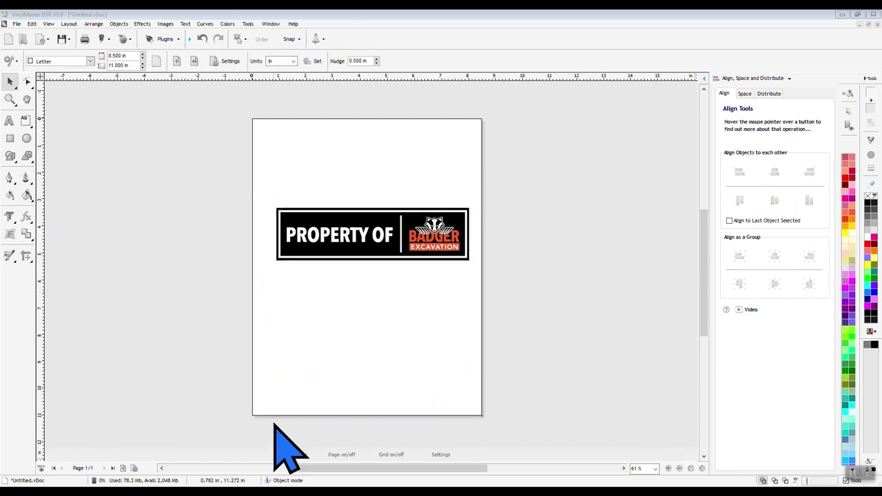
{"action": "left_click_drag", "start_coordinate": [206, 177], "coordinate": [560, 298]}
{"action": "left_click_drag", "start_coordinate": [345, 256], "coordinate": [339, 181]}
{"action": "left_click", "coordinate": [229, 165]}
- Reselect the whole Property of Badger label and open the Contour Cut dropdown
{"action": "scroll", "coordinate": [230, 166], "scroll_direction": "down", "scroll_amount": 1}
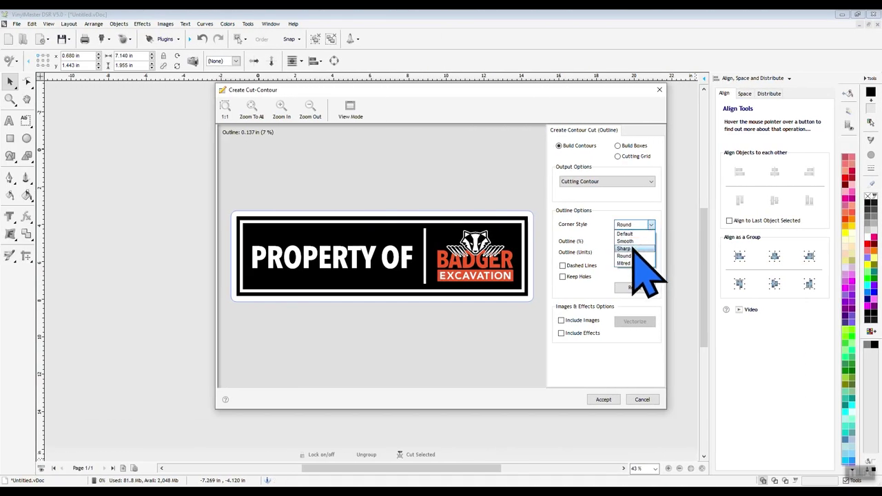
{"action": "left_click", "coordinate": [633, 253]}
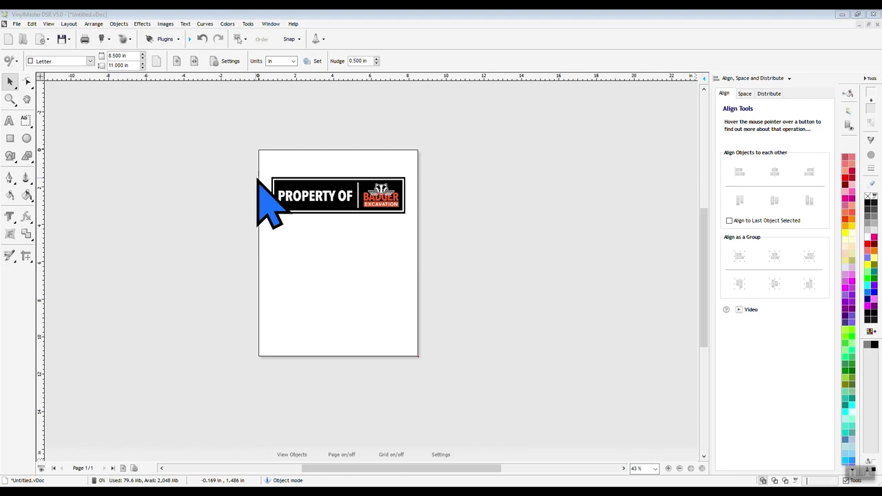
{"action": "left_click_drag", "start_coordinate": [221, 141], "coordinate": [422, 256]}
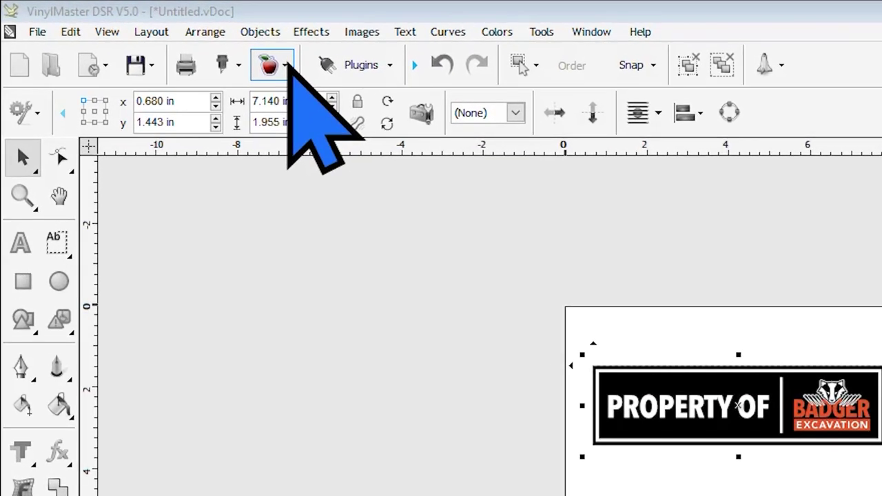
{"action": "left_click", "coordinate": [288, 65]}
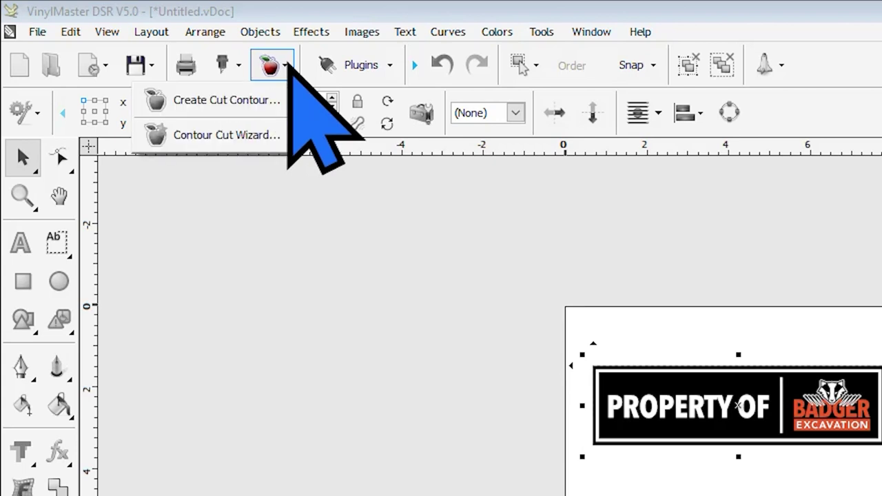
- Start Create Cut Contour and raise the Outline offset to 7.00% (0.137 in)
{"action": "left_click", "coordinate": [250, 107]}
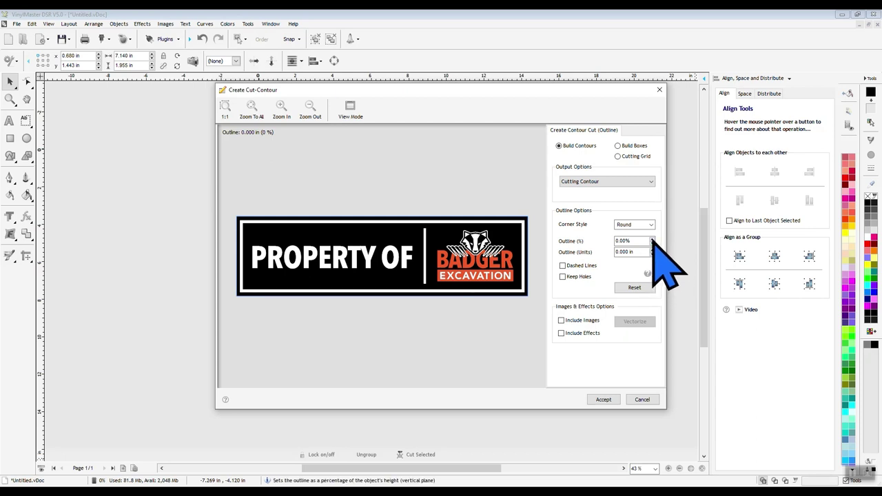
{"action": "left_click", "coordinate": [652, 238]}
{"action": "left_click", "coordinate": [653, 238]}
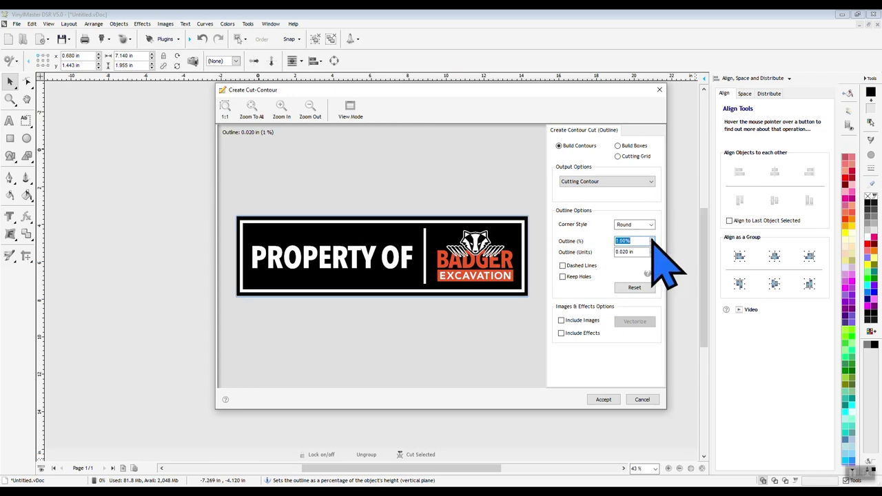
{"action": "left_click", "coordinate": [652, 238]}
{"action": "left_click", "coordinate": [652, 237]}
{"action": "left_click", "coordinate": [652, 238]}
{"action": "left_click", "coordinate": [652, 238]}
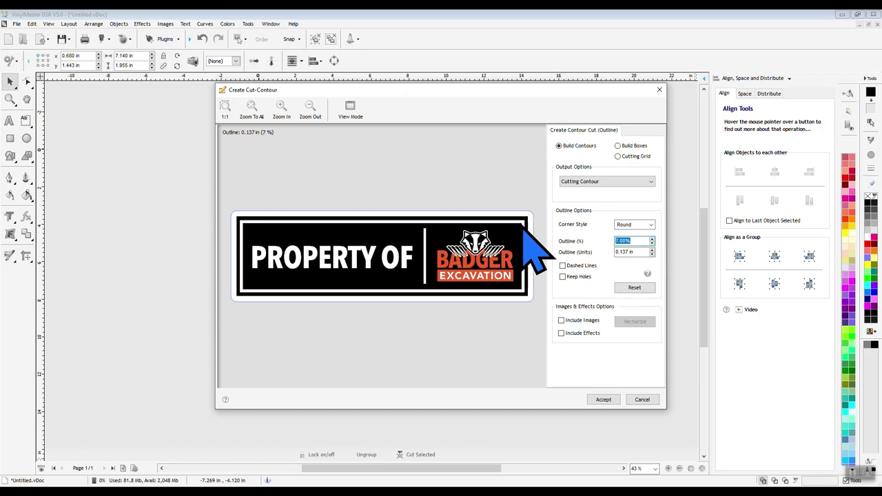
- Switch the contour to sharp corners and lower the outline offset to -0.50%
{"action": "left_click", "coordinate": [650, 224]}
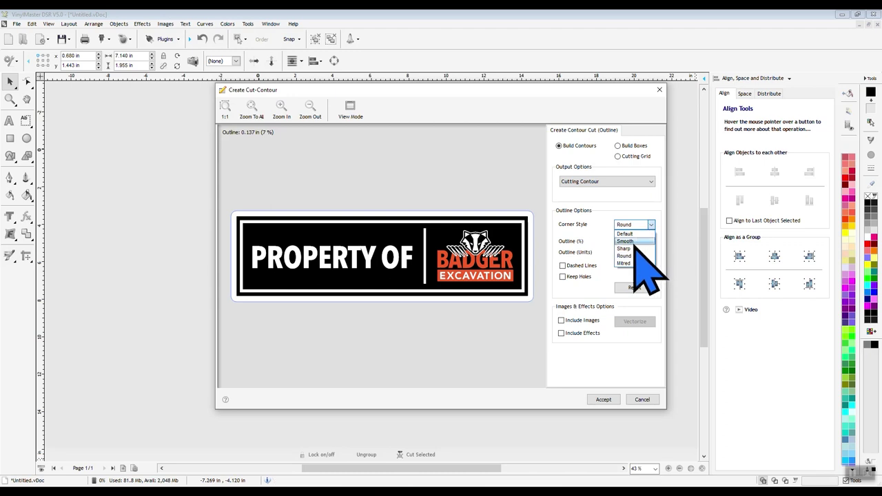
{"action": "left_click", "coordinate": [626, 248]}
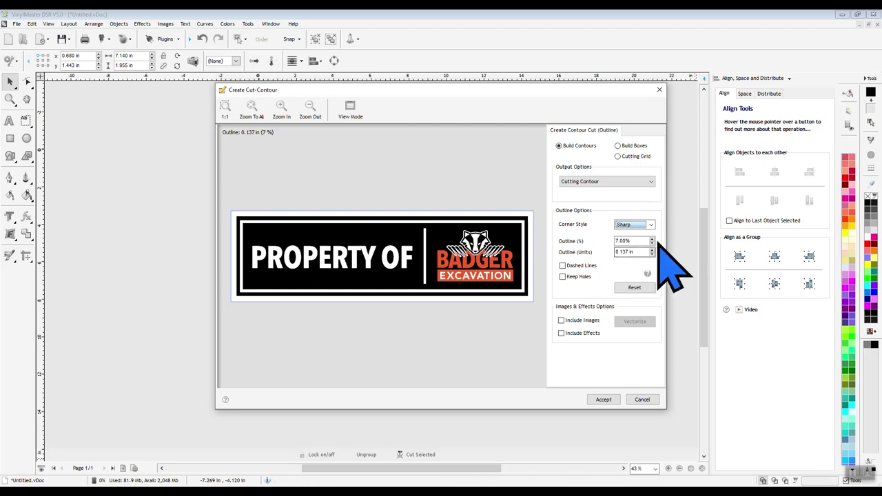
{"action": "left_click", "coordinate": [652, 244]}
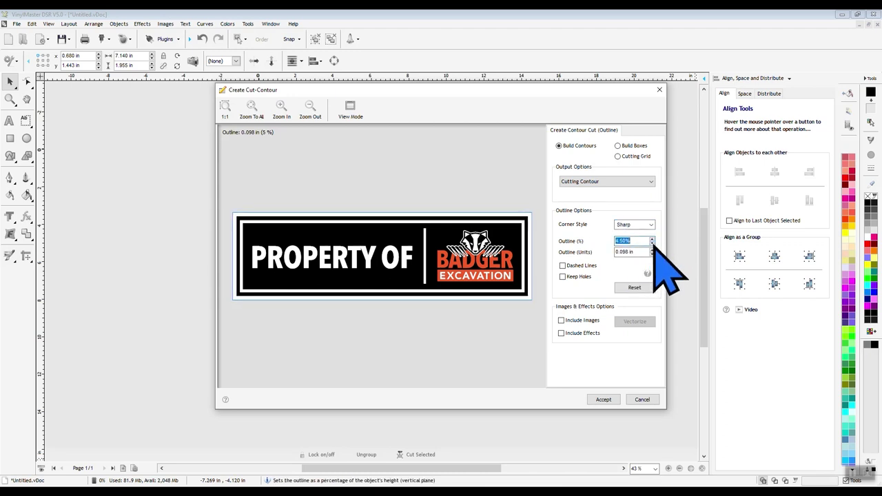
{"action": "left_click", "coordinate": [652, 244]}
{"action": "left_click", "coordinate": [652, 243]}
{"action": "left_click", "coordinate": [652, 243]}
{"action": "left_click", "coordinate": [652, 243]}
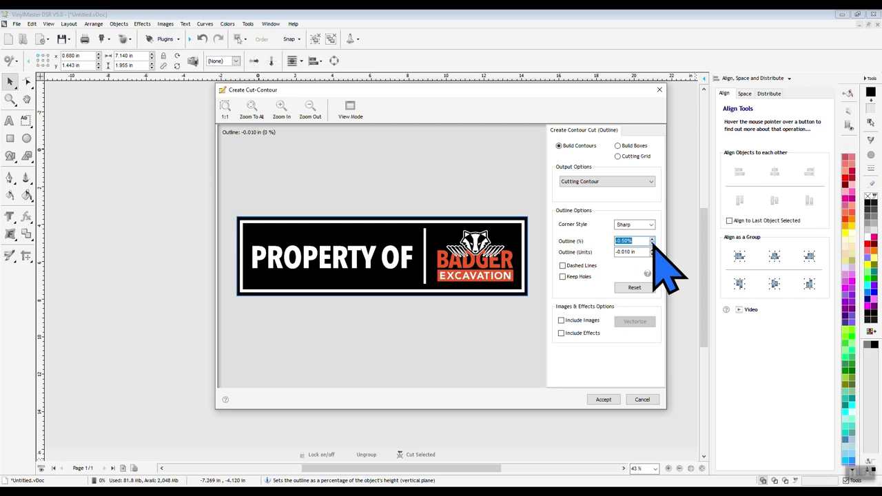
- Settle the outline offset at -2.00% (-0.039 in) and accept the cut contour
{"action": "left_click", "coordinate": [652, 238]}
{"action": "left_click", "coordinate": [652, 238]}
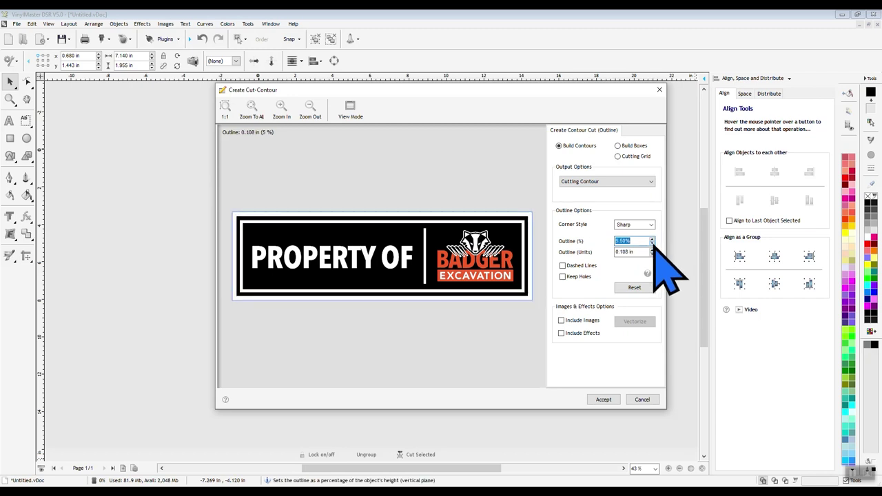
{"action": "left_click", "coordinate": [652, 238]}
{"action": "left_click", "coordinate": [652, 243]}
{"action": "left_click", "coordinate": [652, 243]}
{"action": "left_click", "coordinate": [653, 244]}
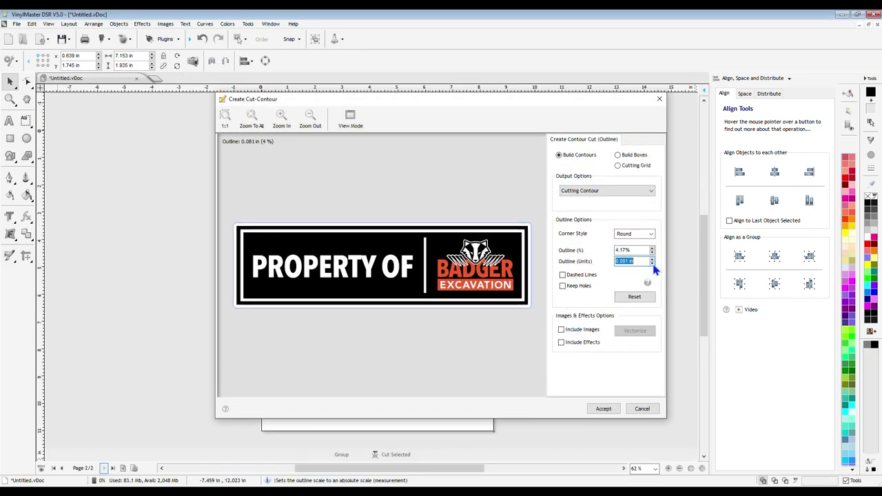
{"action": "left_click_drag", "start_coordinate": [652, 264], "coordinate": [652, 264]}
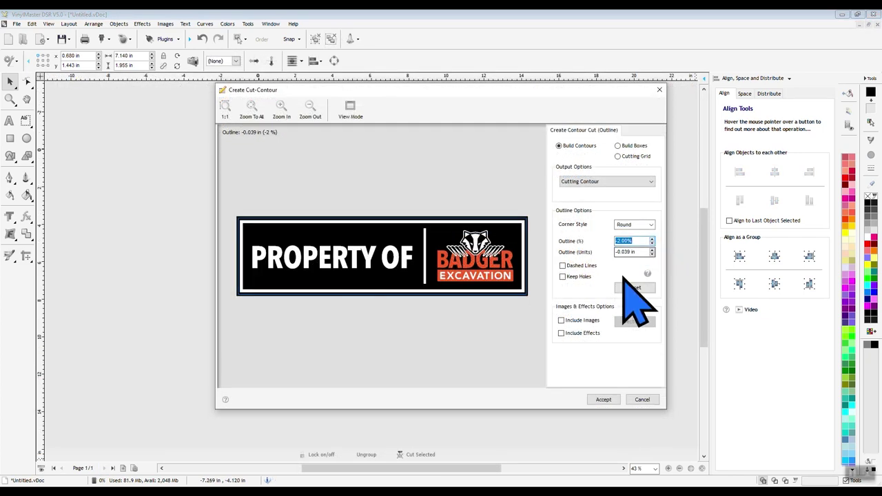
{"action": "left_click", "coordinate": [593, 399]}
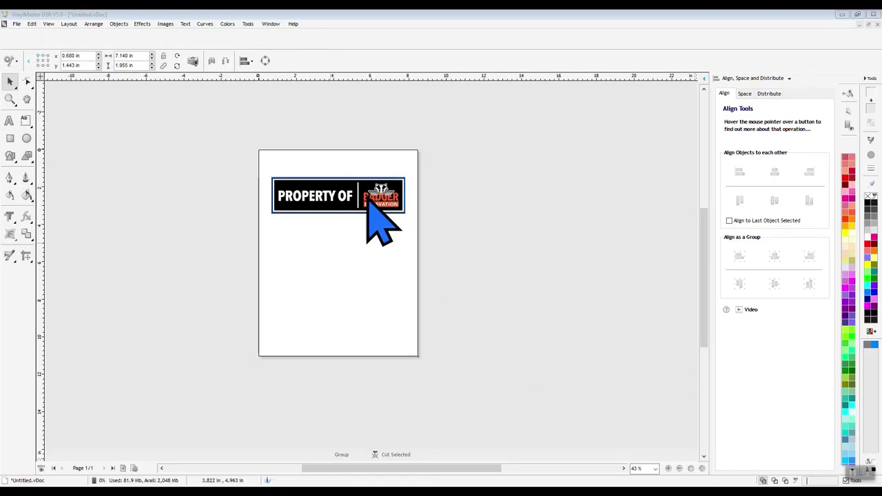
- Duplicate the contoured sign, then duplicate the pair to make four labels
{"action": "scroll", "coordinate": [367, 205], "scroll_direction": "down", "scroll_amount": 1}
{"action": "left_click_drag", "start_coordinate": [311, 289], "coordinate": [507, 410]}
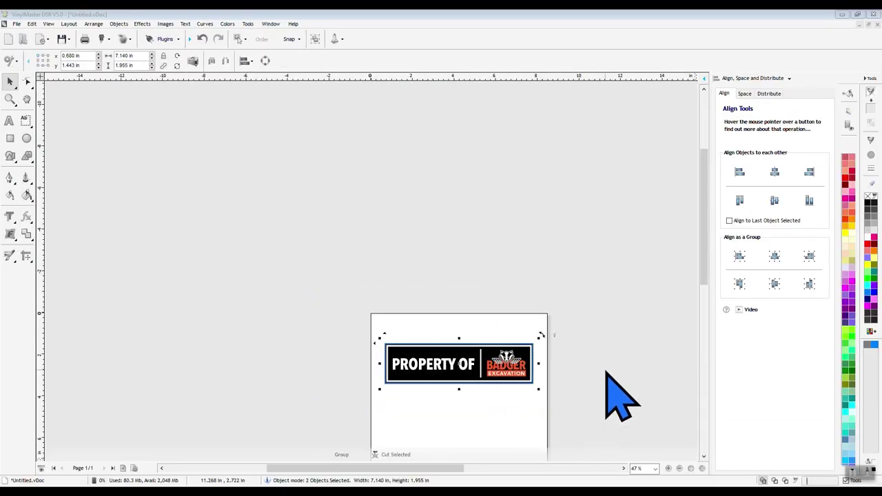
{"action": "key", "text": "ctrl+d"}
{"action": "left_click_drag", "start_coordinate": [299, 261], "coordinate": [538, 396]}
{"action": "key", "text": "ctrl+d"}
- Duplicate the signs once more to get a fifth stacked label
{"action": "scroll", "coordinate": [597, 423], "scroll_direction": "up", "scroll_amount": 2}
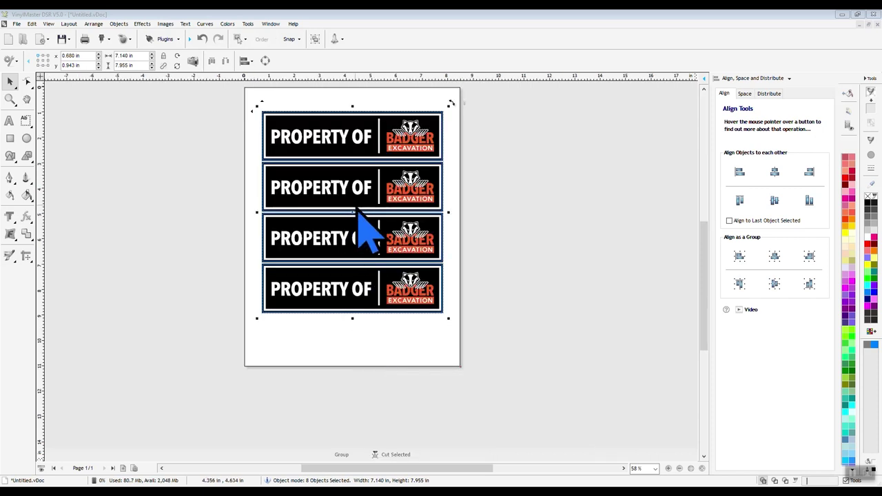
{"action": "left_click_drag", "start_coordinate": [349, 201], "coordinate": [349, 194]}
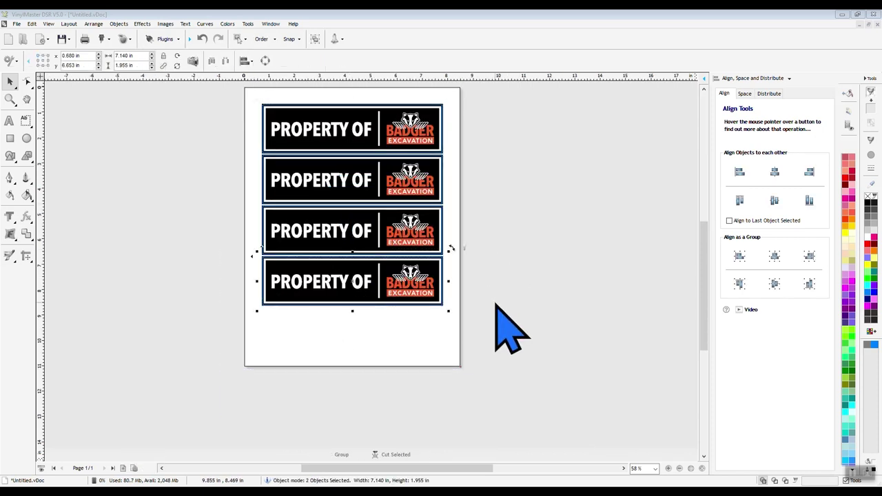
{"action": "key", "text": "ctrl+d"}
{"action": "key", "text": "Escape"}
{"action": "key", "text": "minus"}
{"action": "key", "text": "plus"}
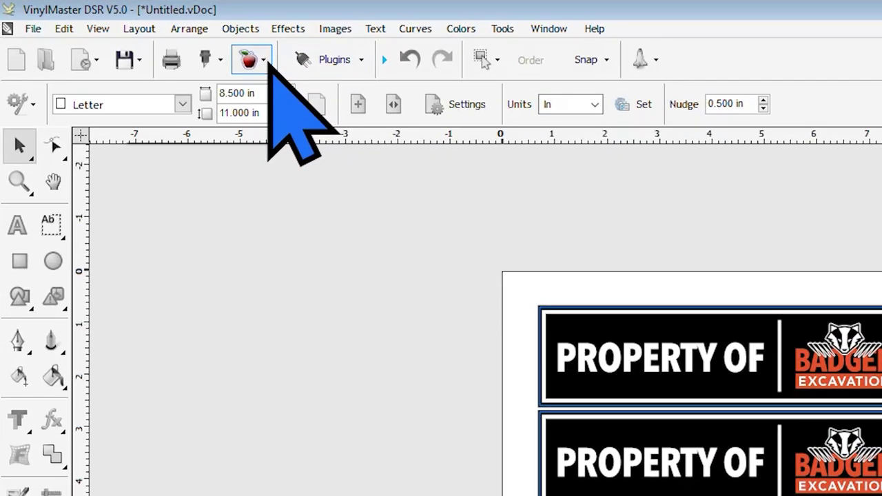
{"action": "left_click", "coordinate": [266, 62]}
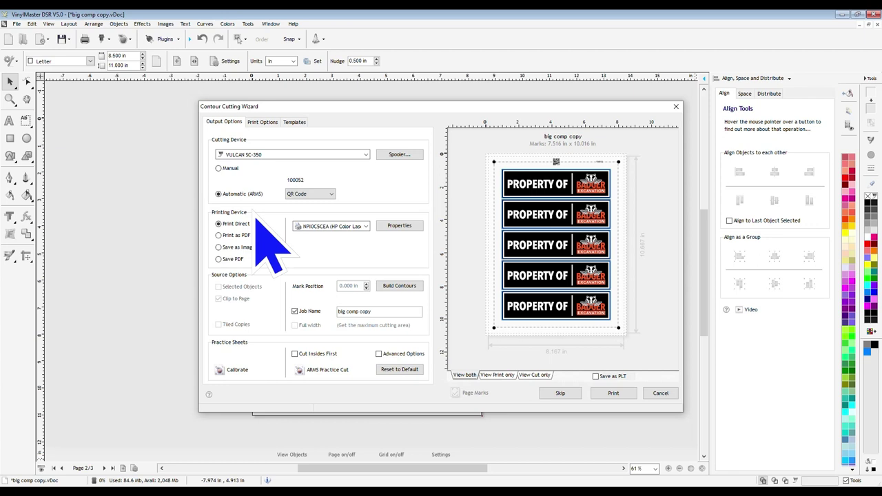
{"action": "left_click", "coordinate": [330, 196]}
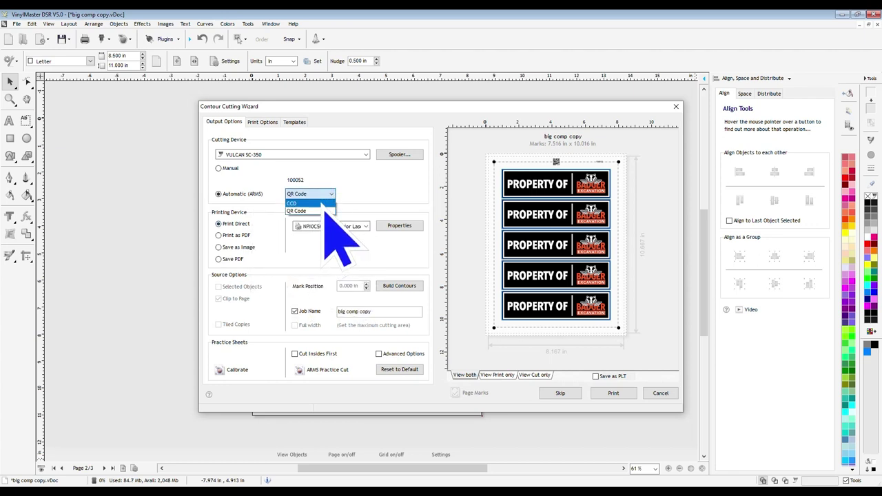
{"action": "left_click", "coordinate": [321, 204]}
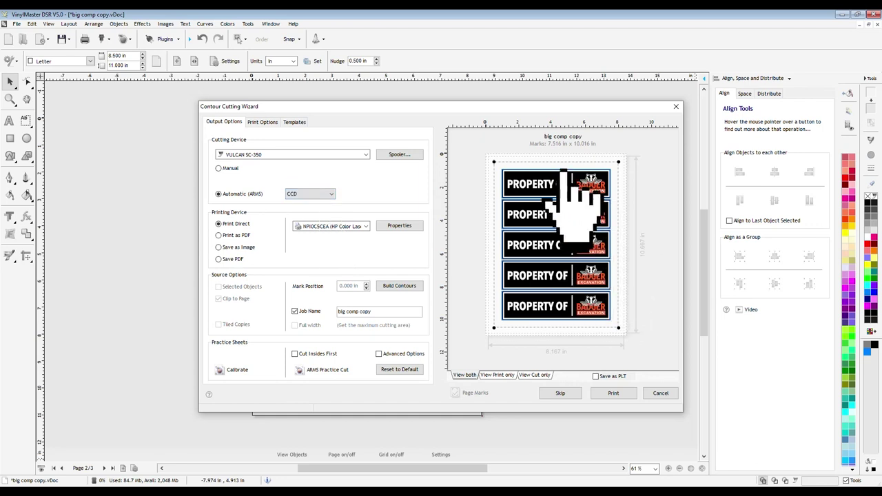
{"action": "left_click", "coordinate": [333, 196]}
{"action": "left_click", "coordinate": [313, 210]}
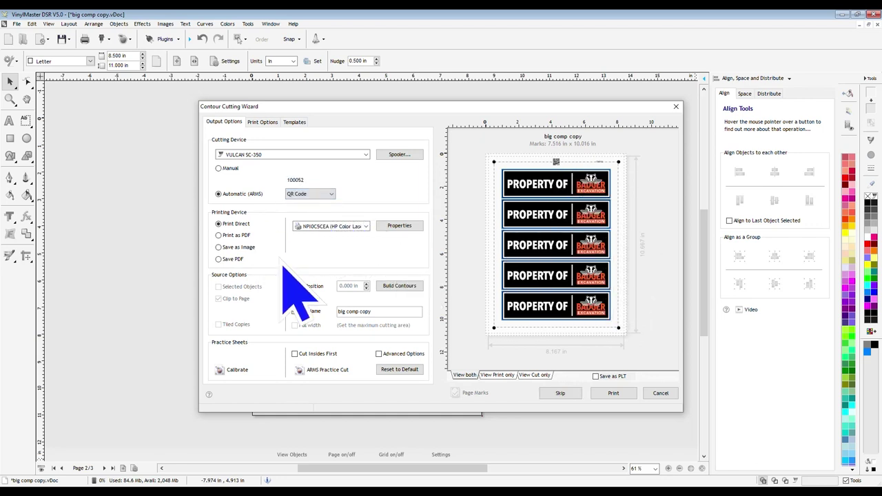
{"action": "left_click", "coordinate": [334, 198]}
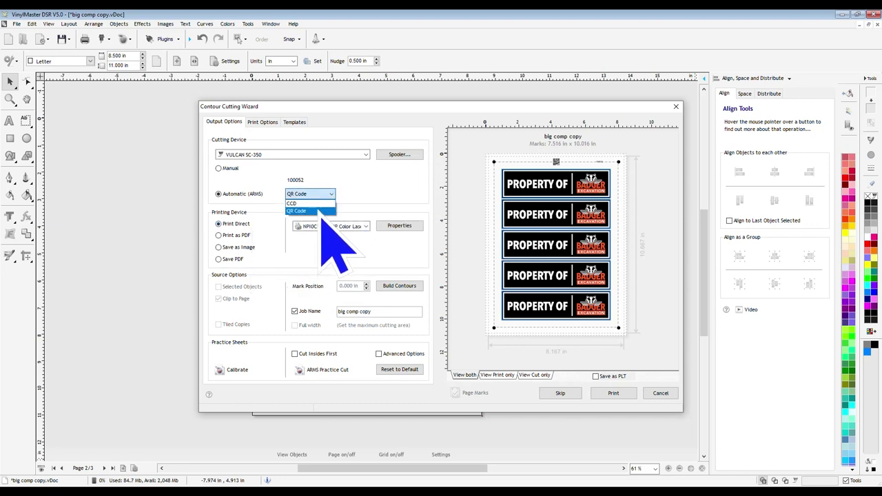
{"action": "left_click", "coordinate": [296, 203]}
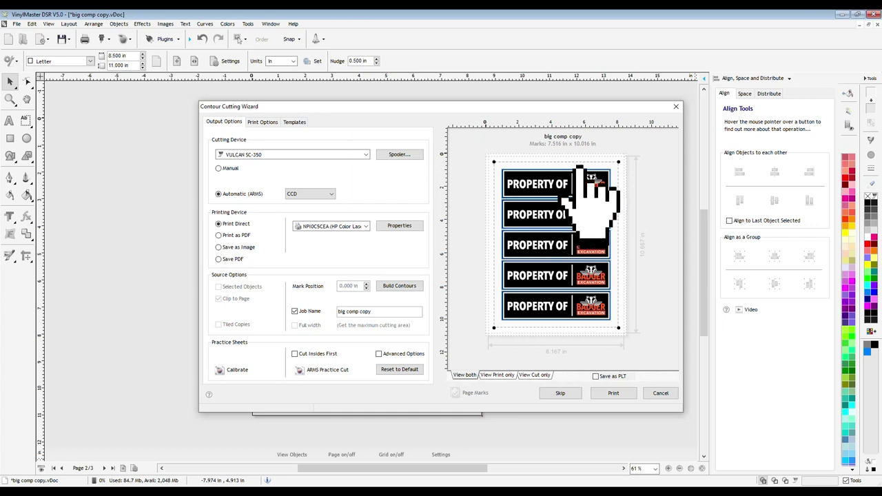
{"action": "left_click", "coordinate": [331, 195]}
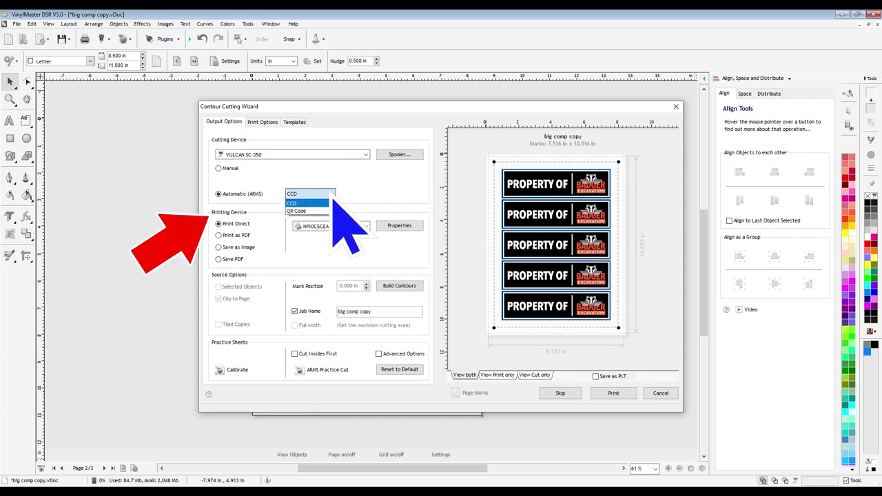
{"action": "left_click", "coordinate": [318, 210]}
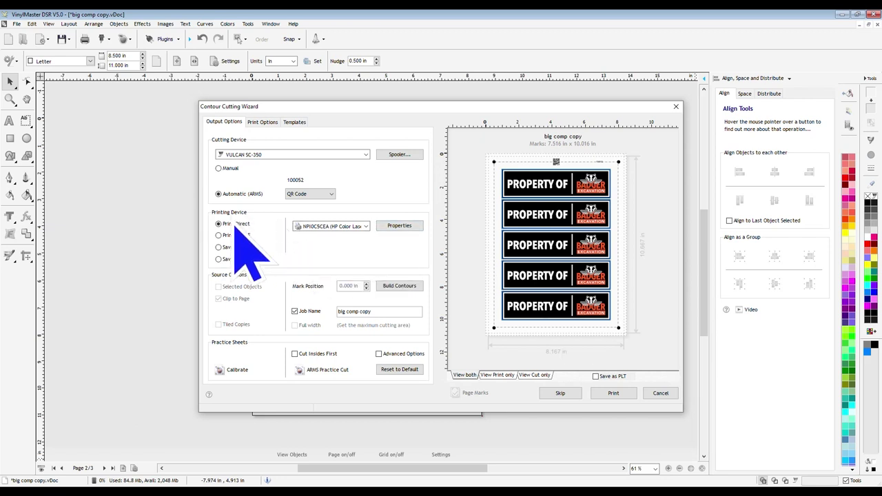
{"action": "left_click", "coordinate": [364, 226]}
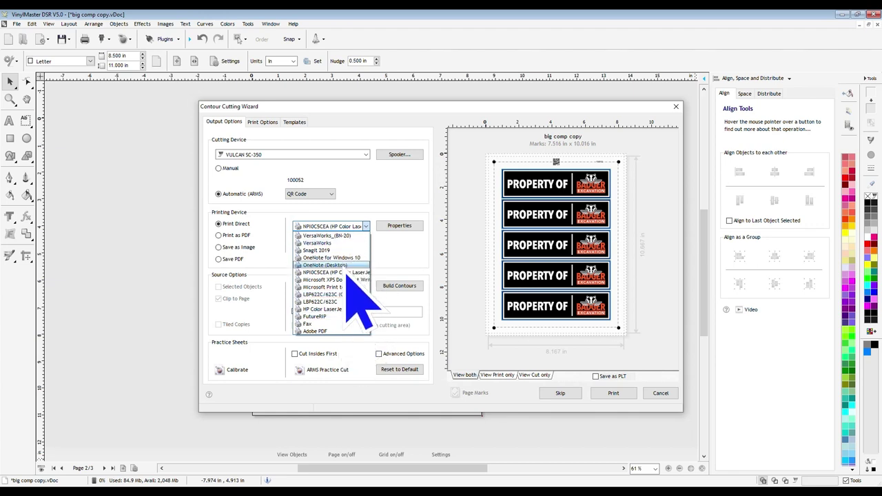
- Switch the wizard output to Print as PDF and print the five-label sheet
{"action": "left_click", "coordinate": [345, 273]}
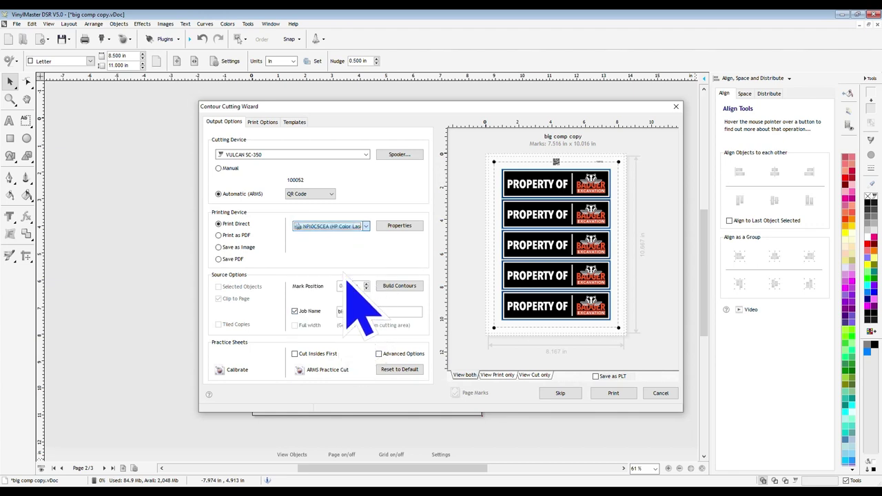
{"action": "left_click", "coordinate": [221, 236]}
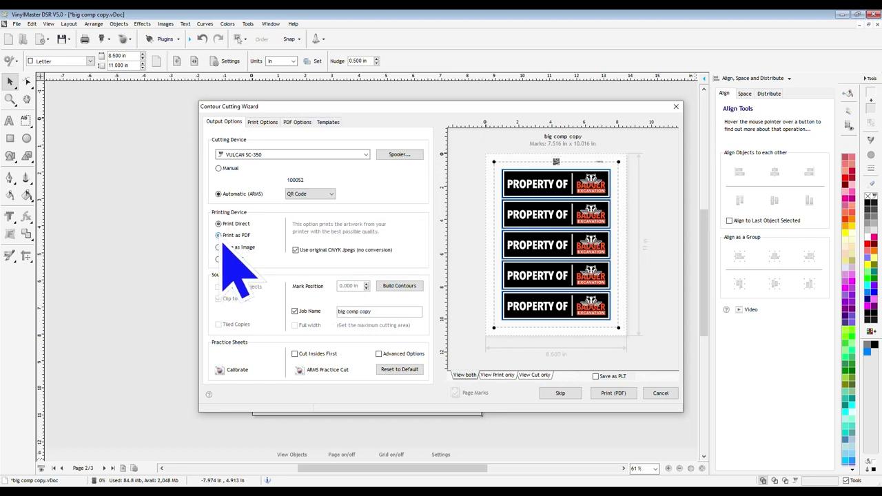
{"action": "left_click", "coordinate": [613, 394]}
- Dismiss the actual-size notice, try raising Acrobat's copy count, then cancel and close Acrobat
{"action": "left_click", "coordinate": [482, 292]}
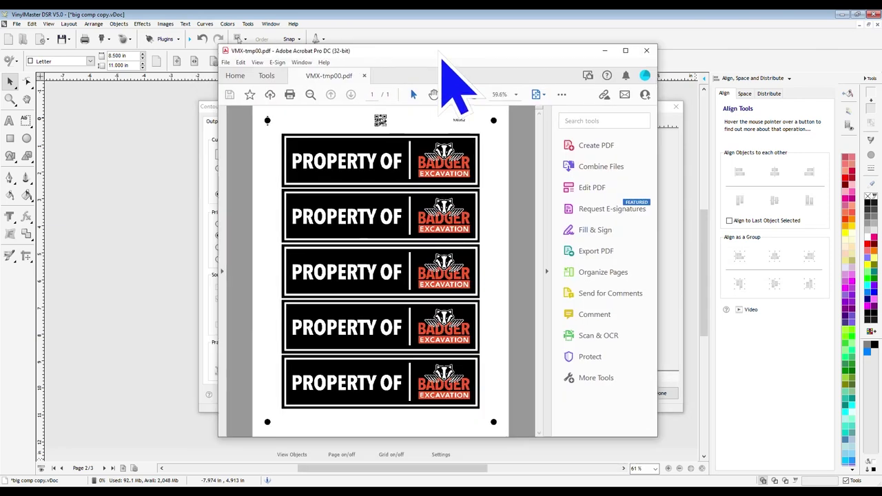
{"action": "left_click", "coordinate": [290, 87]}
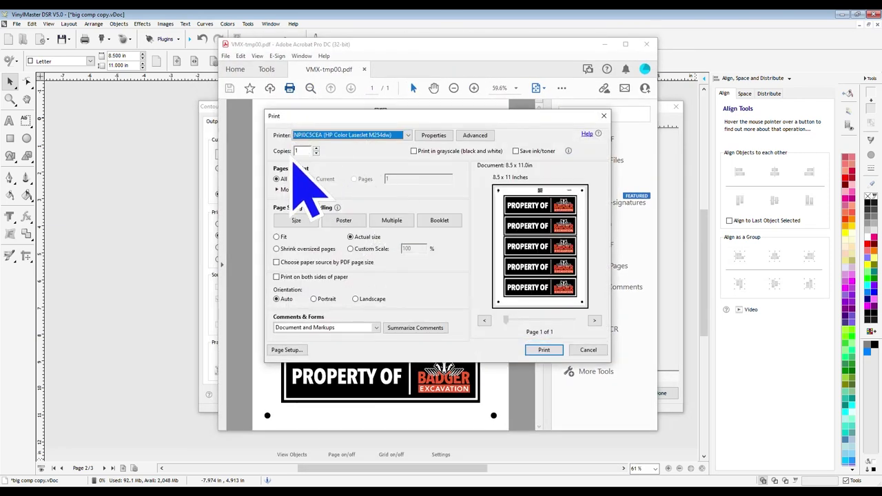
{"action": "left_click", "coordinate": [317, 149]}
{"action": "left_click", "coordinate": [317, 149]}
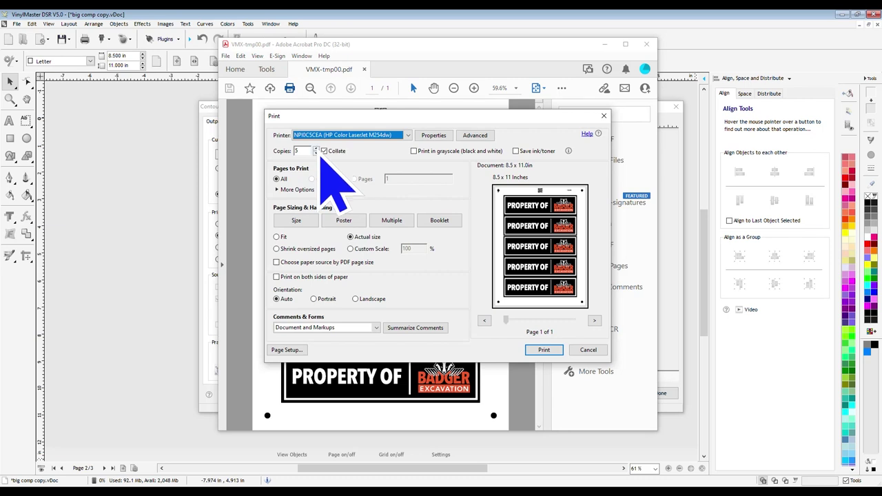
{"action": "left_click", "coordinate": [317, 149]}
{"action": "left_click", "coordinate": [317, 149]}
{"action": "left_click", "coordinate": [317, 149]}
{"action": "left_click", "coordinate": [317, 148]}
{"action": "left_click", "coordinate": [317, 149]}
{"action": "left_click", "coordinate": [317, 148]}
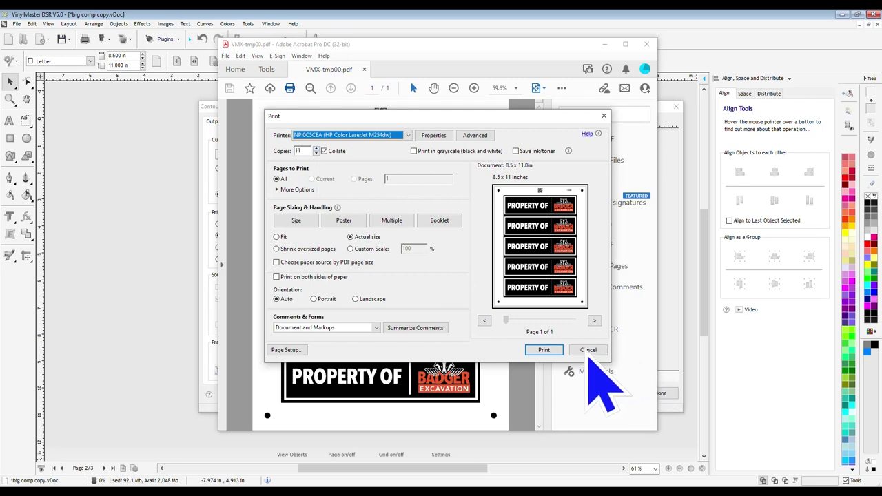
{"action": "left_click", "coordinate": [587, 352]}
{"action": "left_click", "coordinate": [646, 44]}
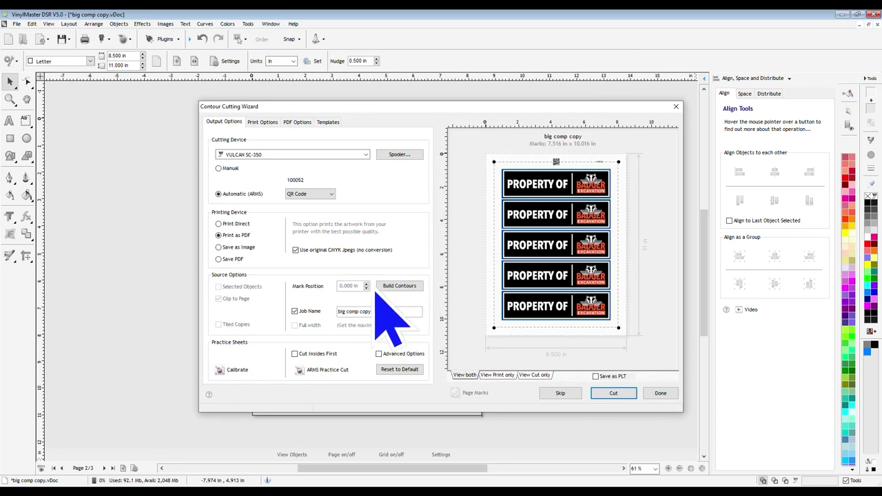
- Try the Save as Image, Save PDF and Print Direct output options in turn
{"action": "left_click", "coordinate": [220, 247]}
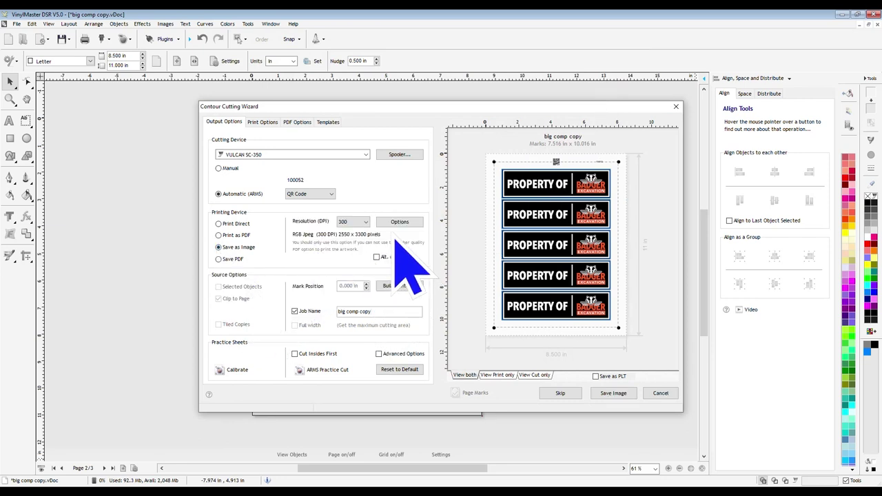
{"action": "left_click", "coordinate": [224, 261]}
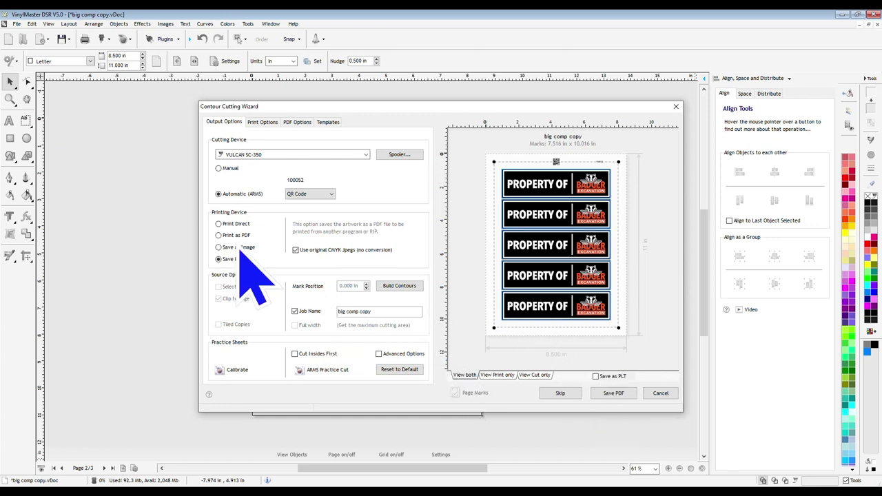
{"action": "left_click", "coordinate": [220, 224]}
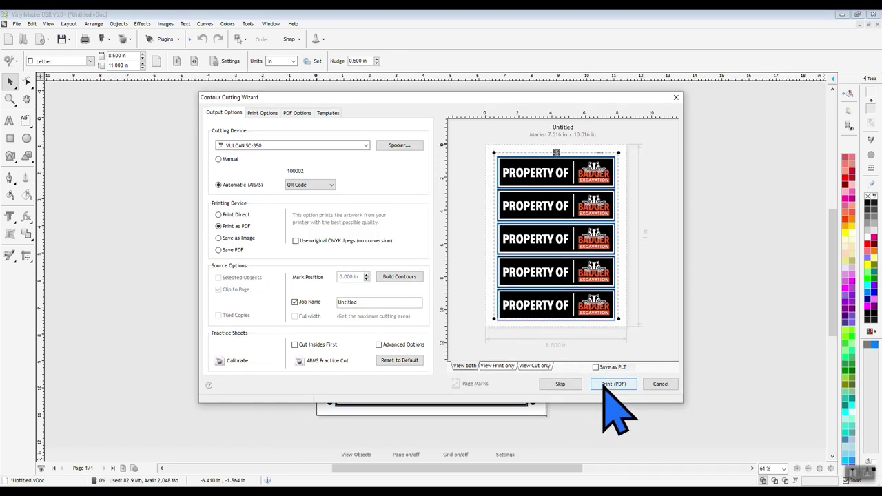
- Print the sheet to PDF at actual size and send the contour cut job to the cutter
{"action": "left_click", "coordinate": [605, 387]}
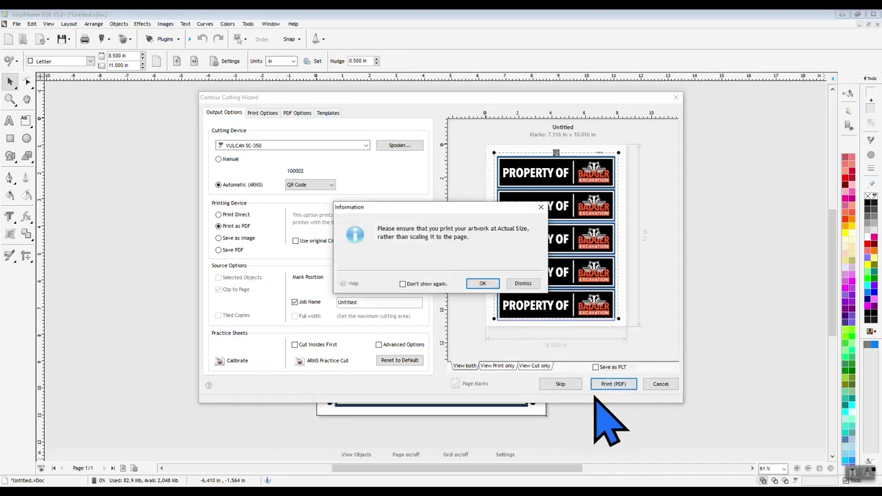
{"action": "left_click", "coordinate": [486, 284]}
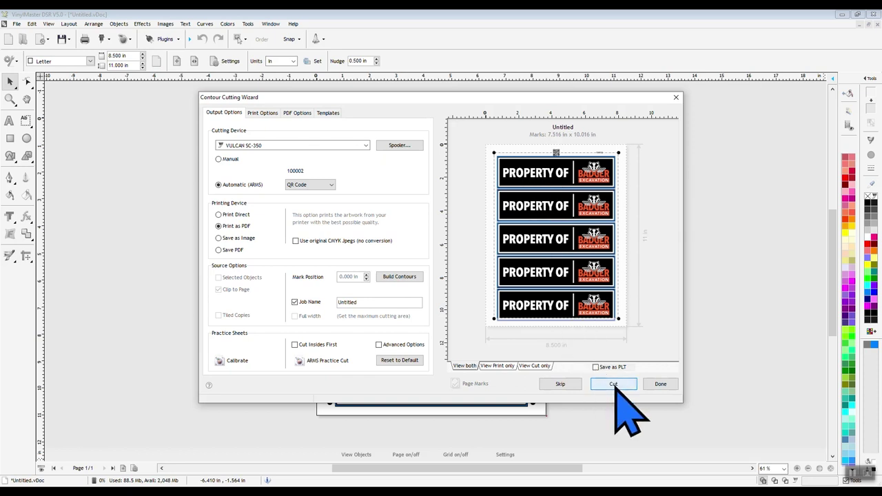
{"action": "left_click", "coordinate": [615, 386]}
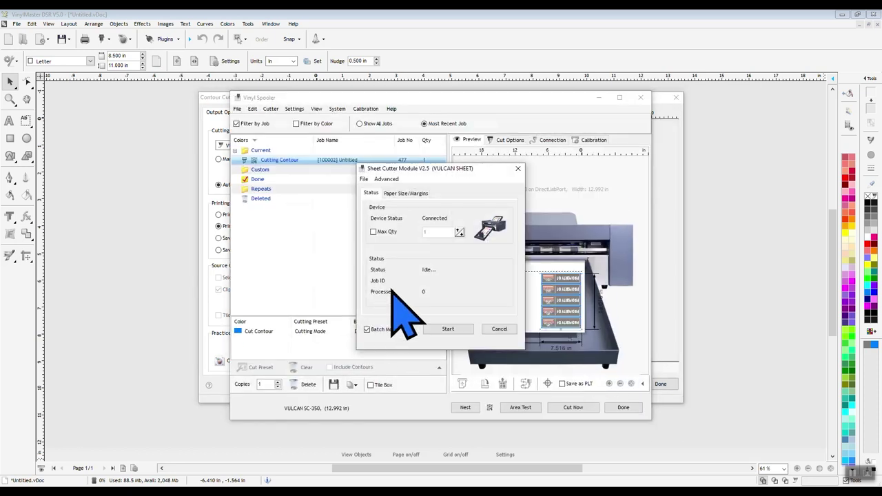
- Set Max Qty to 20 sheets in the Vulcan Sheet Cutter Module and start batch cutting
{"action": "left_click", "coordinate": [373, 232]}
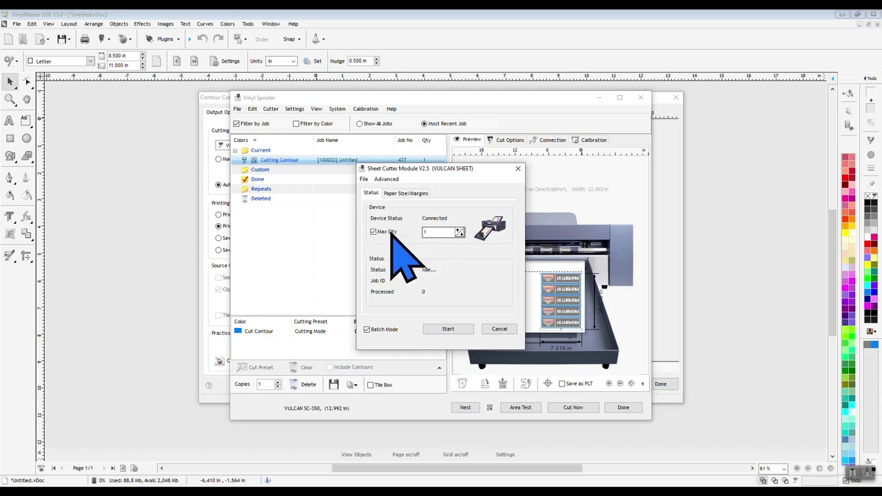
{"action": "double_click", "coordinate": [423, 233]}
{"action": "type", "text": "20"}
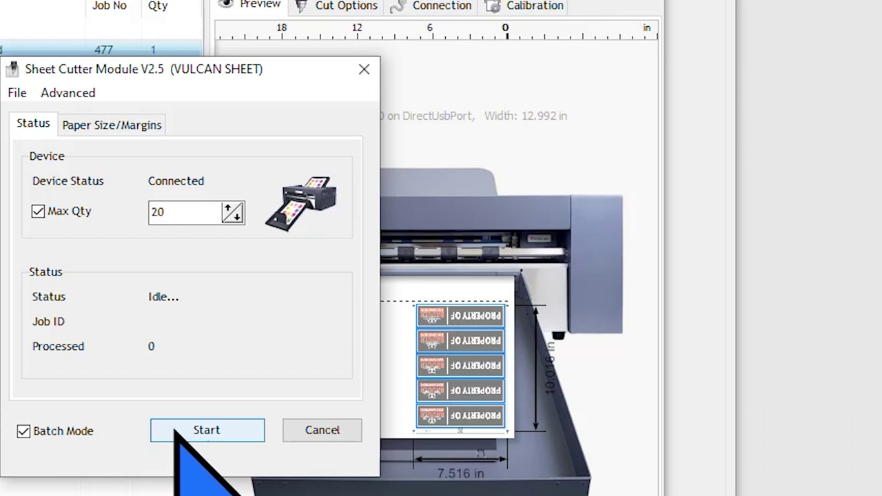
{"action": "left_click", "coordinate": [200, 429]}
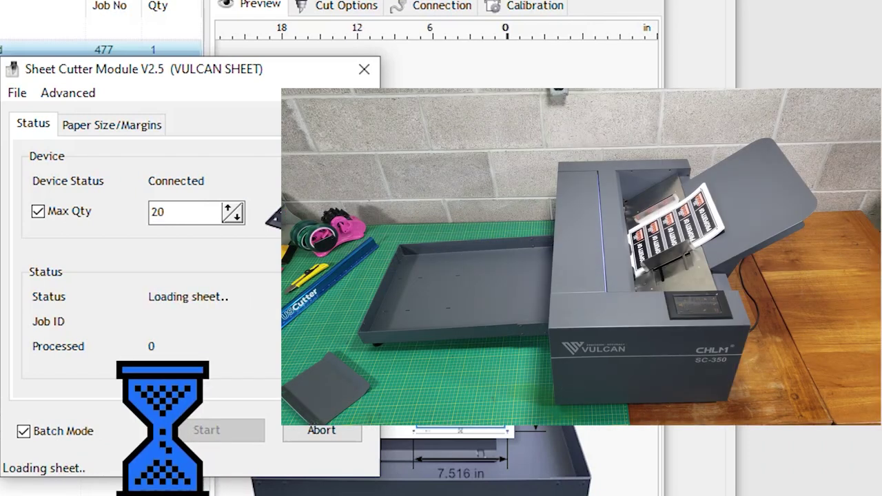